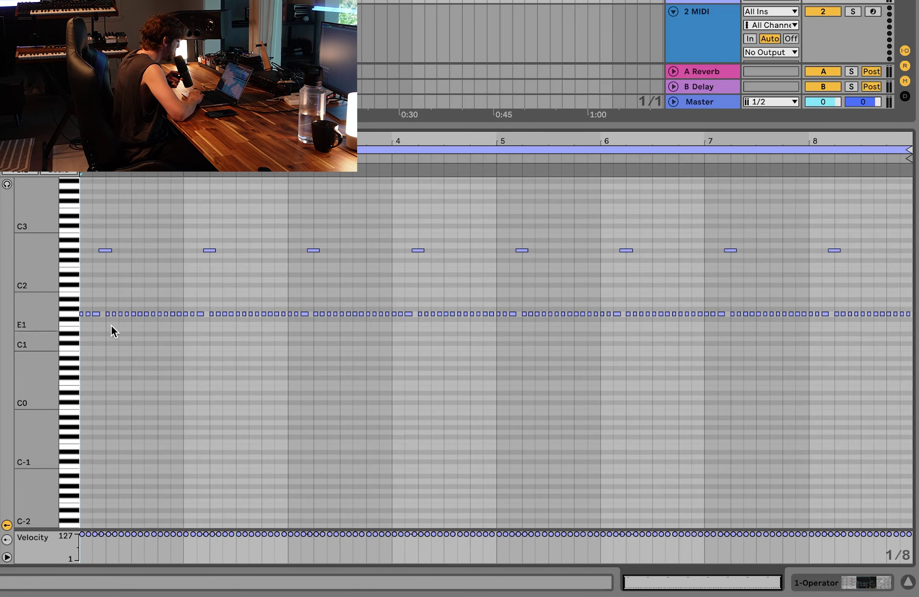
# - Select all the acid clip's notes, try legato, undo it, and play the clip
pyautogui.scroll(5, 113, 328)
pyautogui.scroll(-10, 113, 328)
pyautogui.scroll(10, 112, 328)
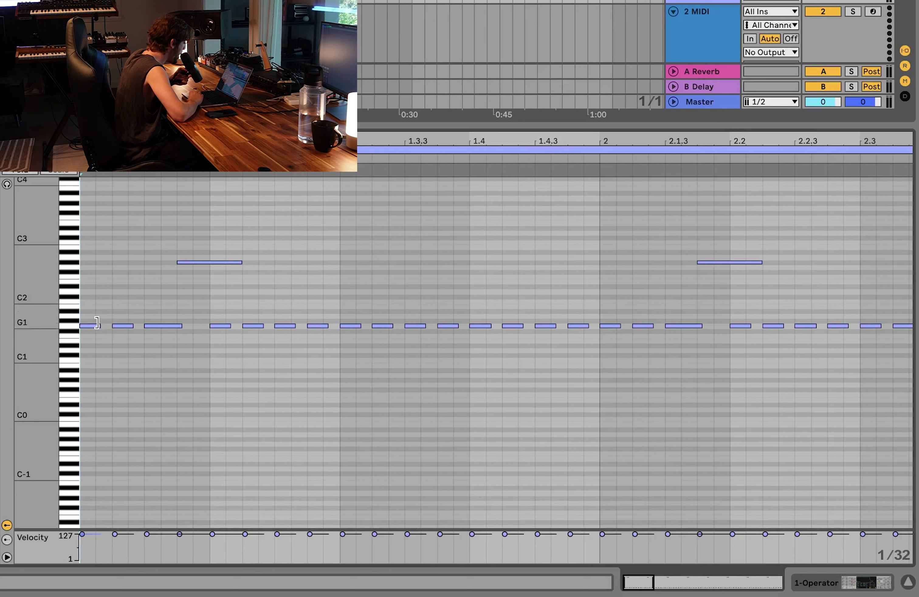
pyautogui.hotkey('ctrl', 'a')
pyautogui.hotkey('ctrl', 'j')
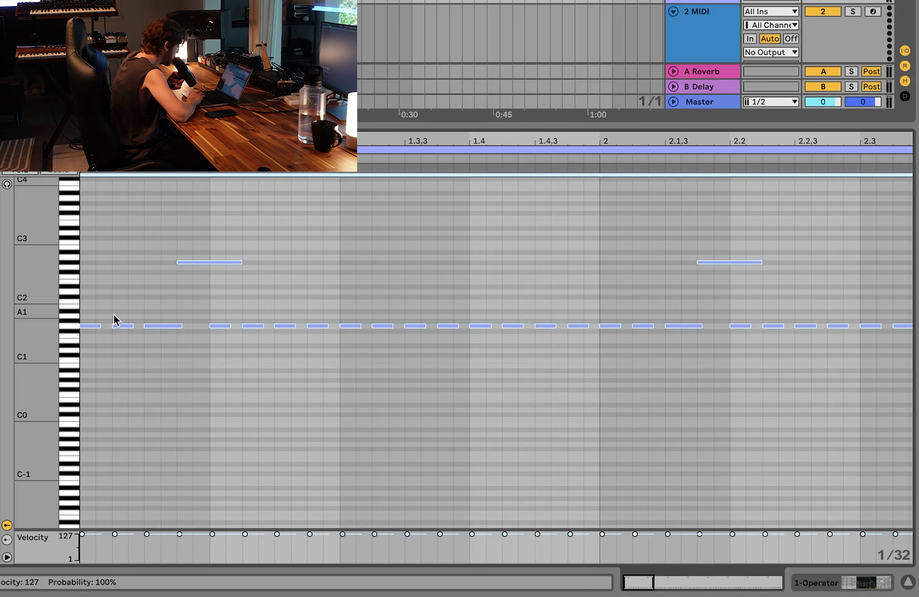
pyautogui.scroll(5, 115, 318)
pyautogui.hotkey('ctrl', 'z')
pyautogui.scroll(-5, 116, 318)
pyautogui.press('space')
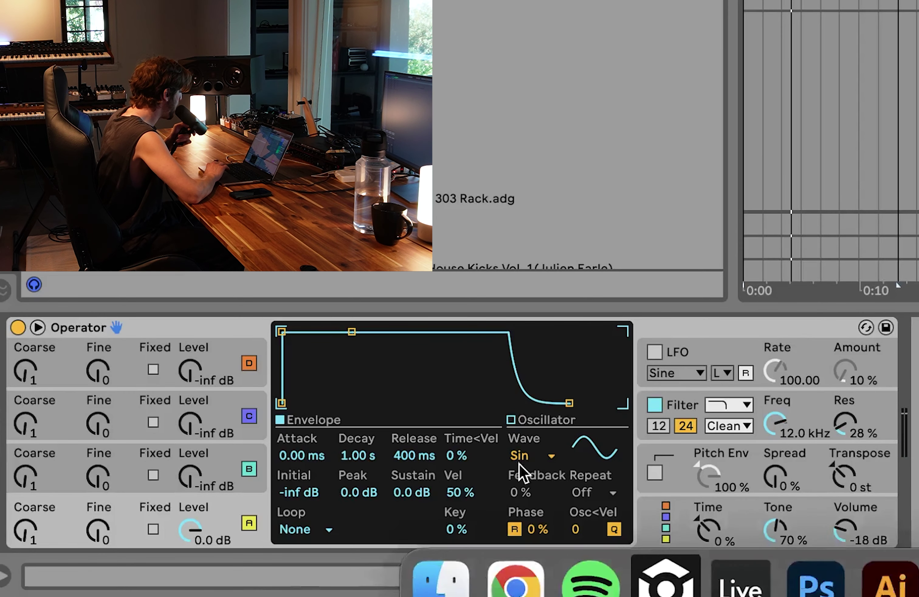
# - Set Operator's waveform to Saw D and shorten the release to 31 ms
pyautogui.click(542, 455)
pyautogui.click(542, 215)
pyautogui.moveTo(412, 456); pyautogui.dragTo(413, 499)
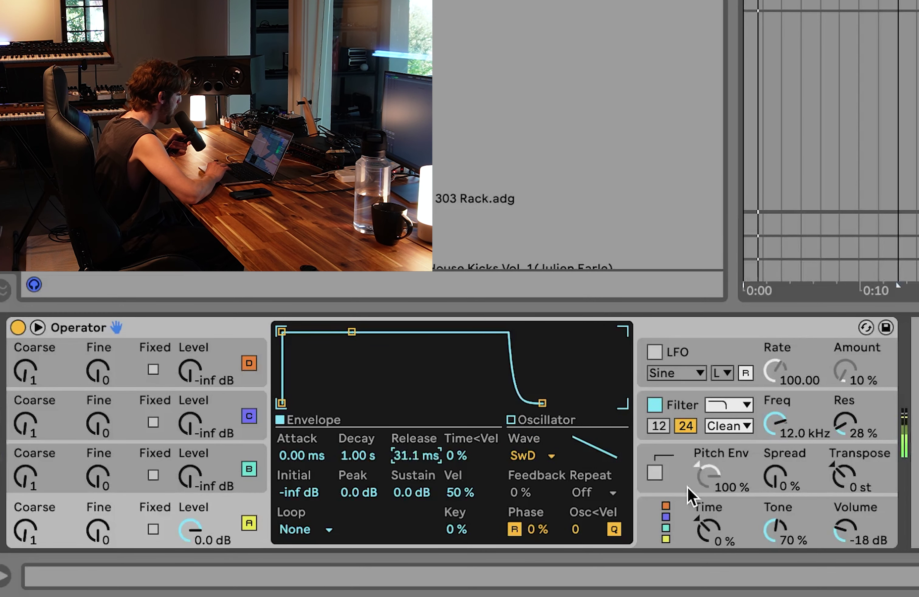
# - Limit Operator to 1 voice and set the glide time to 44.7 ms
pyautogui.click(675, 523)
pyautogui.click(300, 530)
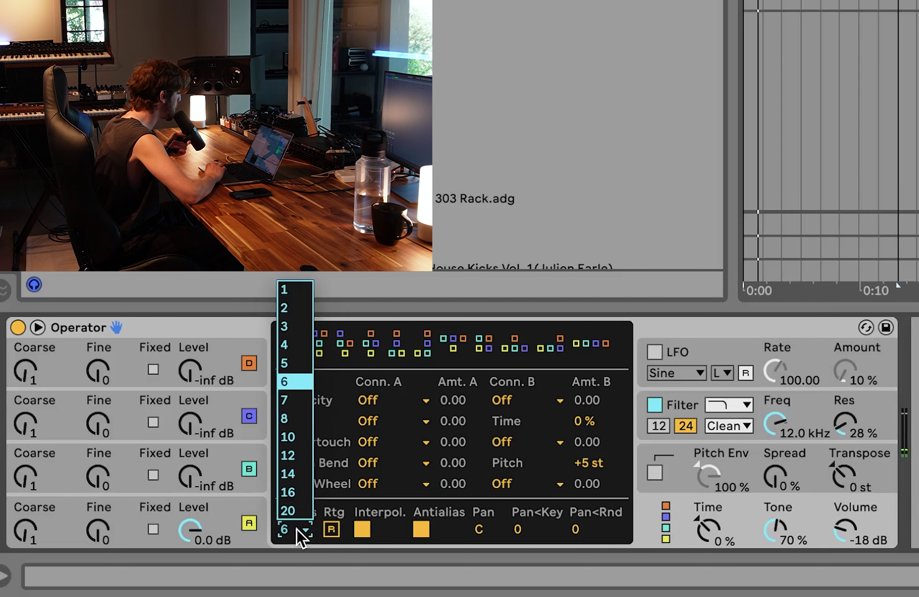
pyautogui.click(294, 290)
pyautogui.click(706, 477)
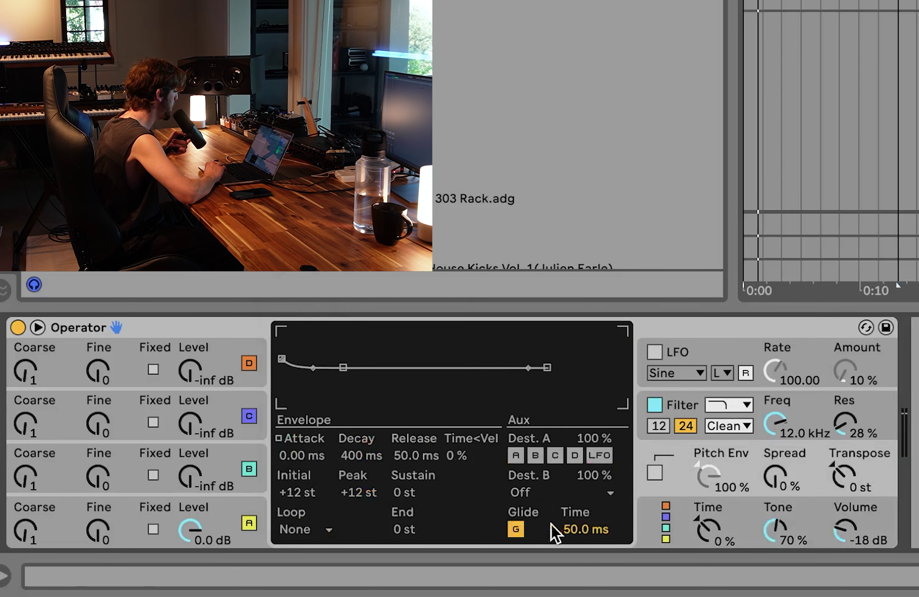
pyautogui.moveTo(588, 529)
pyautogui.mouseDown()
pyautogui.moveTo(589, 510)
pyautogui.moveTo(590, 527)
pyautogui.mouseUp()
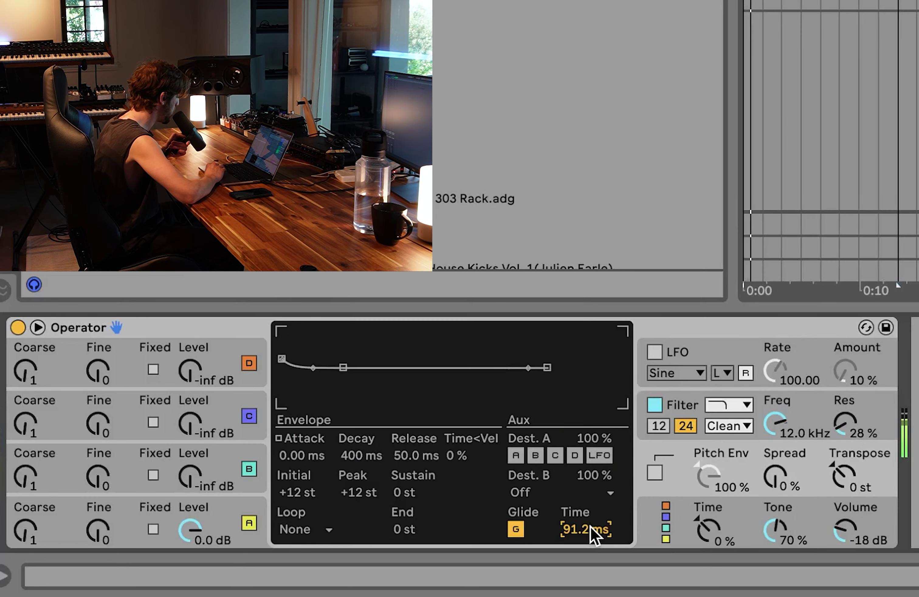
pyautogui.scroll(-10, 593, 534)
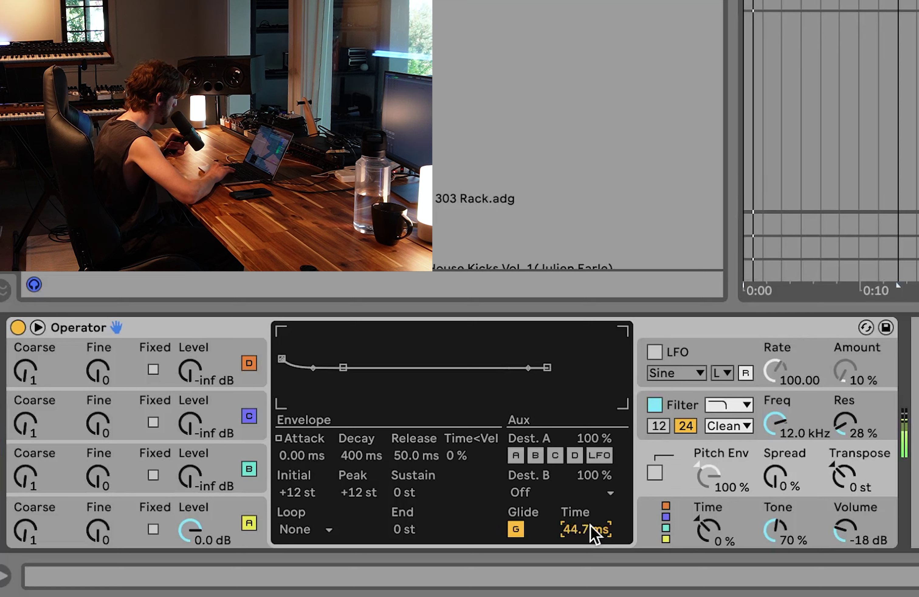
pyautogui.click(678, 411)
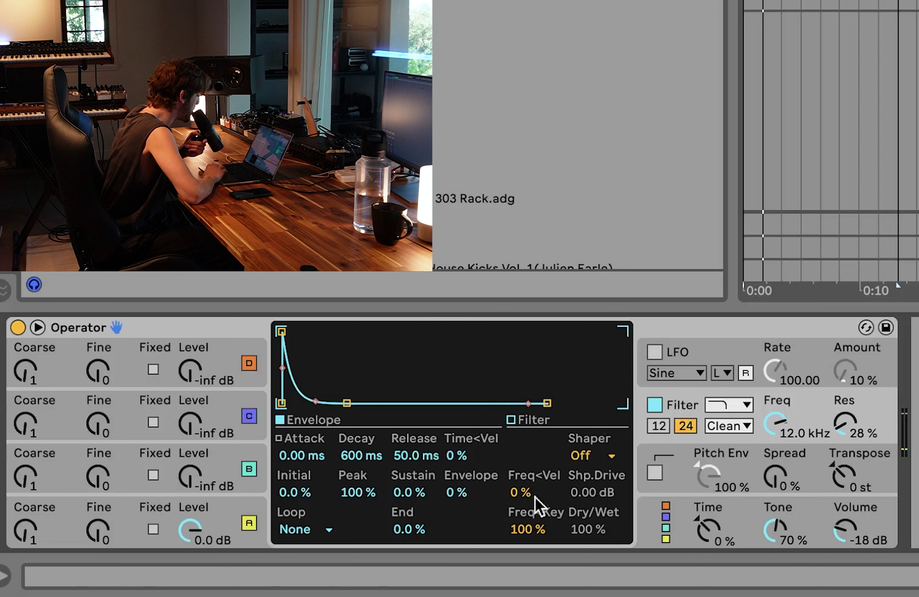
# - Make the filter Bandpass at about 404 Hz, with 0% key tracking and 9% envelope
pyautogui.click(716, 410)
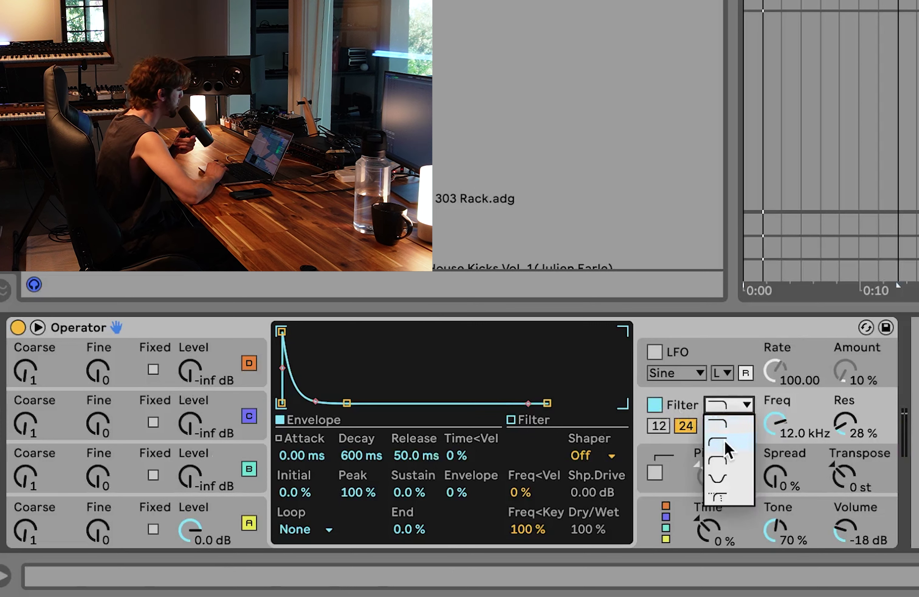
pyautogui.click(721, 461)
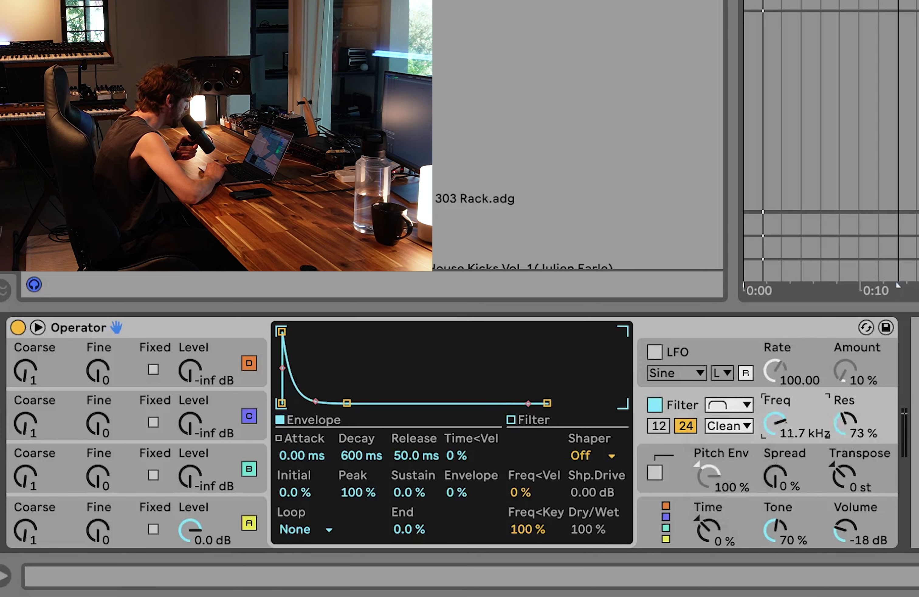
pyautogui.moveTo(772, 428); pyautogui.dragTo(773, 422)
pyautogui.click(534, 529)
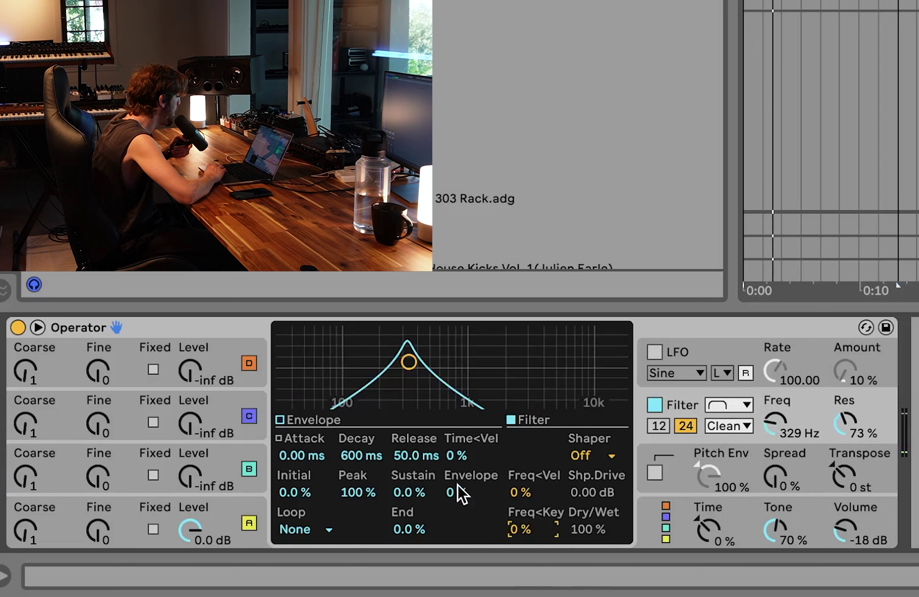
pyautogui.moveTo(459, 494); pyautogui.dragTo(455, 509)
pyautogui.moveTo(773, 424); pyautogui.dragTo(806, 419)
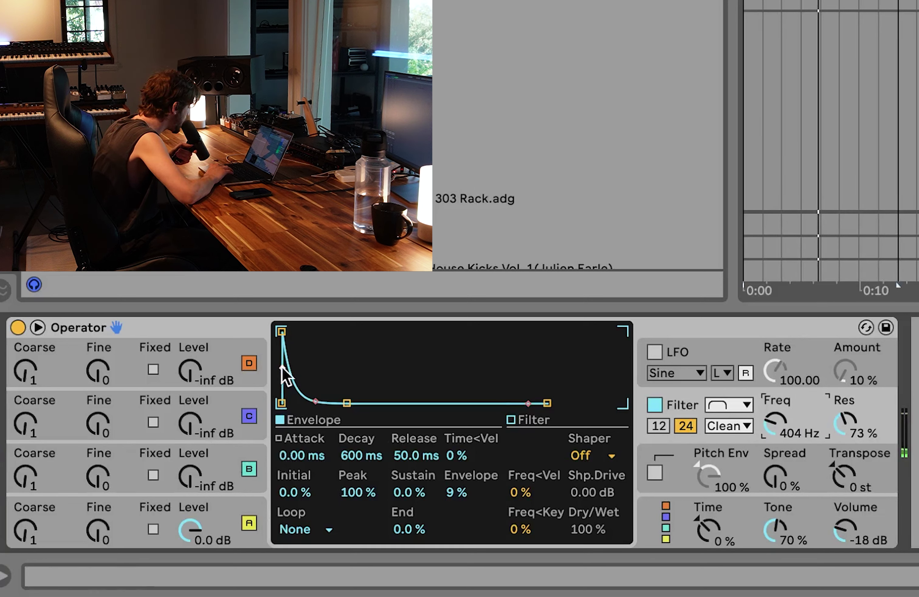
# - Experiment with the filter envelope attack and cutoff, and set the shaper to Hard
pyautogui.moveTo(282, 328); pyautogui.dragTo(312, 331)
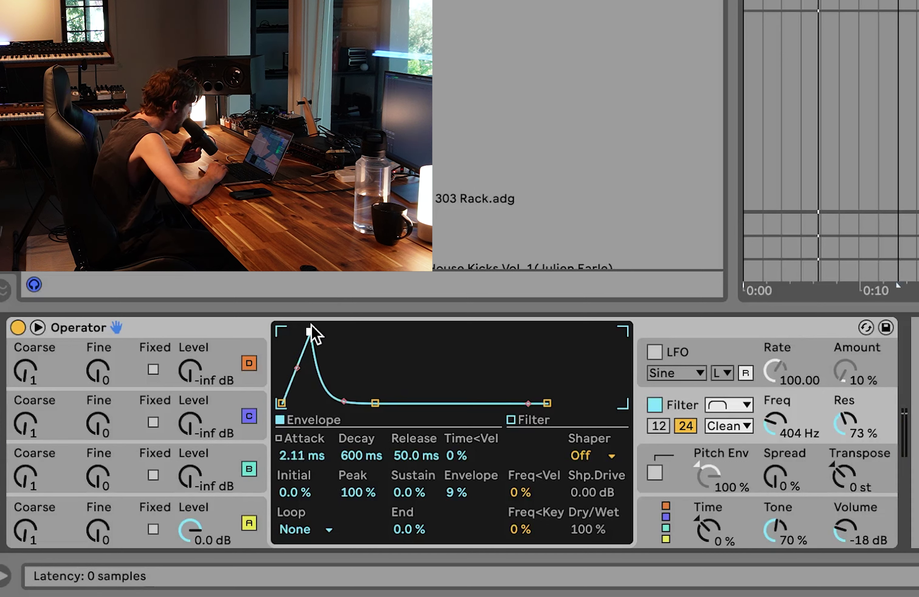
pyautogui.click(296, 367)
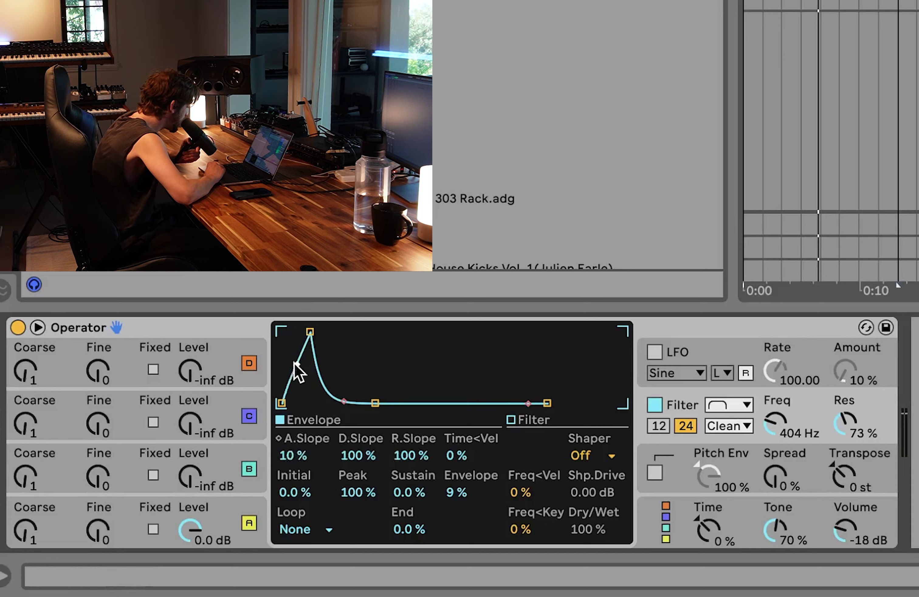
pyautogui.moveTo(314, 331); pyautogui.dragTo(282, 331)
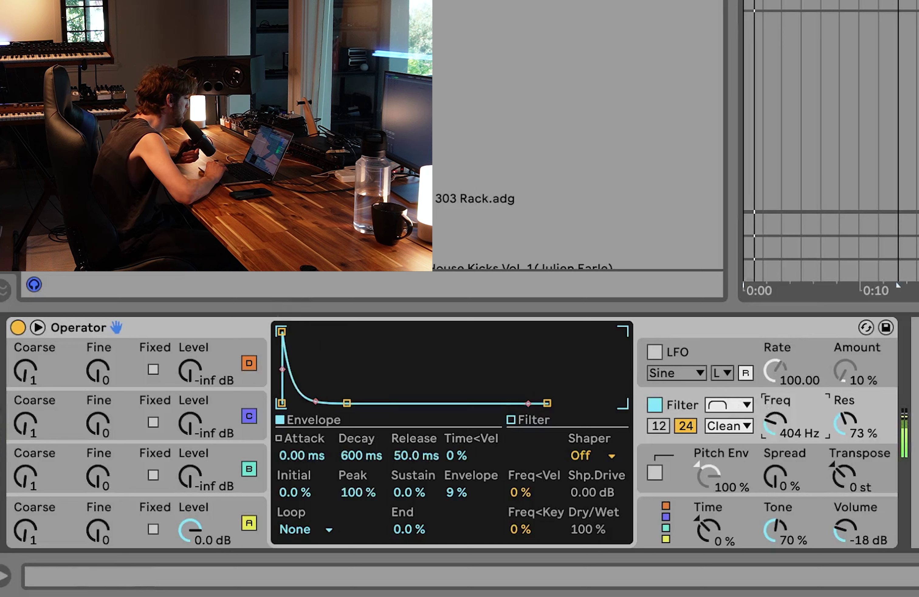
pyautogui.moveTo(775, 422)
pyautogui.mouseDown()
pyautogui.moveTo(774, 431)
pyautogui.moveTo(774, 408)
pyautogui.moveTo(771, 422)
pyautogui.mouseUp()
pyautogui.click(611, 455)
pyautogui.click(596, 512)
pyautogui.moveTo(774, 435); pyautogui.dragTo(775, 447)
# - Raise volume to -8 dB, set cutoff to 313 Hz and filter attack to 10.7 ms
pyautogui.moveTo(837, 546)
pyautogui.mouseDown()
pyautogui.moveTo(838, 531)
pyautogui.moveTo(843, 543)
pyautogui.mouseUp()
pyautogui.click(685, 409)
pyautogui.moveTo(776, 428); pyautogui.dragTo(777, 419)
pyautogui.moveTo(285, 457); pyautogui.dragTo(285, 446)
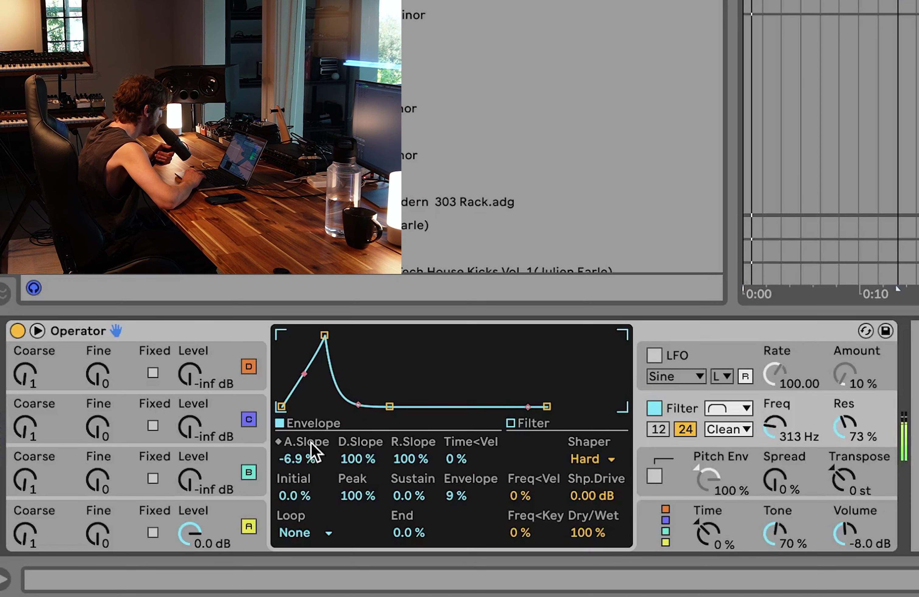
# - Set the filter attack to about 5 ms, cutoff to 577 Hz and key tracking to 51%
pyautogui.moveTo(312, 462)
pyautogui.mouseDown()
pyautogui.moveTo(312, 480)
pyautogui.moveTo(309, 459)
pyautogui.mouseUp()
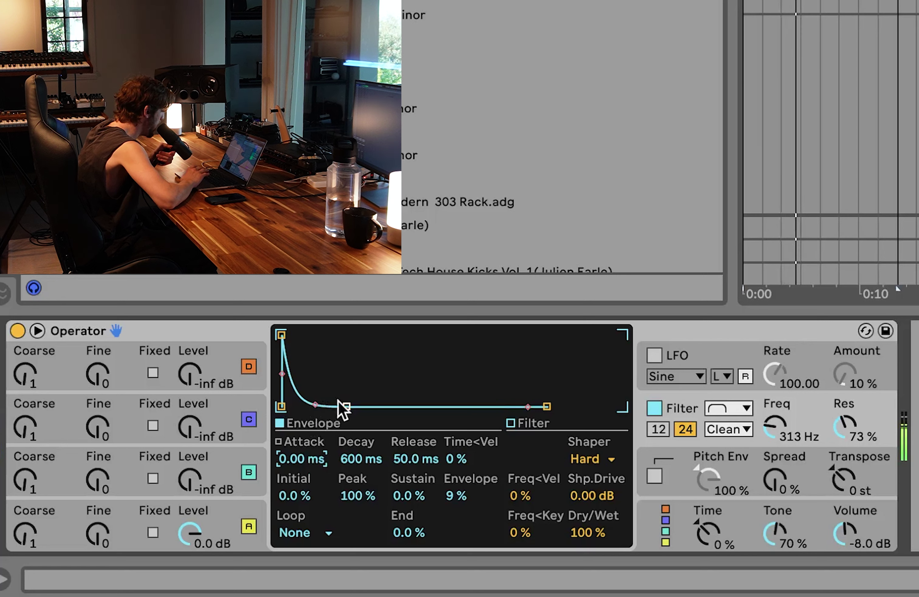
pyautogui.moveTo(306, 464); pyautogui.dragTo(361, 452)
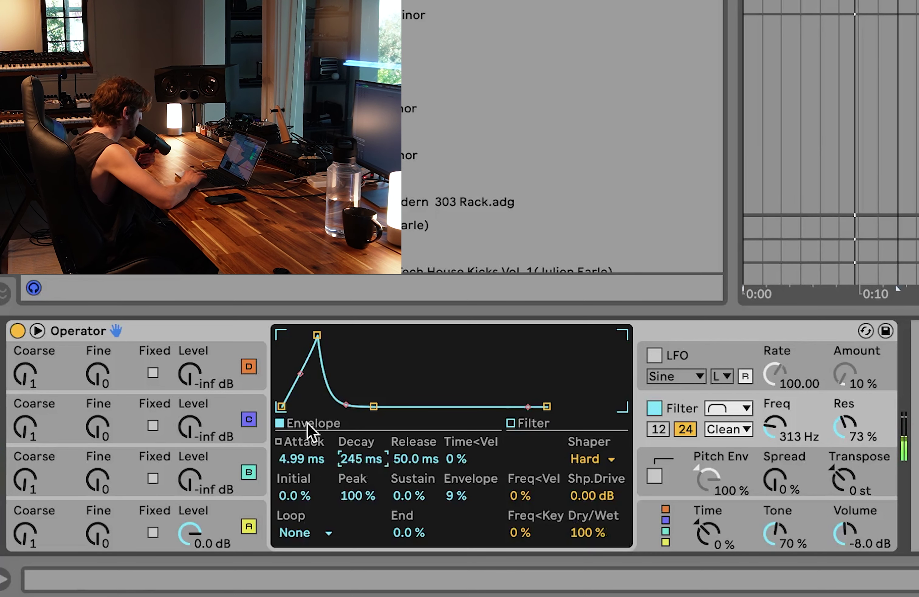
pyautogui.moveTo(523, 535); pyautogui.dragTo(523, 534)
pyautogui.click(773, 424)
pyautogui.moveTo(772, 424); pyautogui.dragTo(772, 403)
pyautogui.click(519, 536)
pyautogui.moveTo(519, 537); pyautogui.dragTo(519, 529)
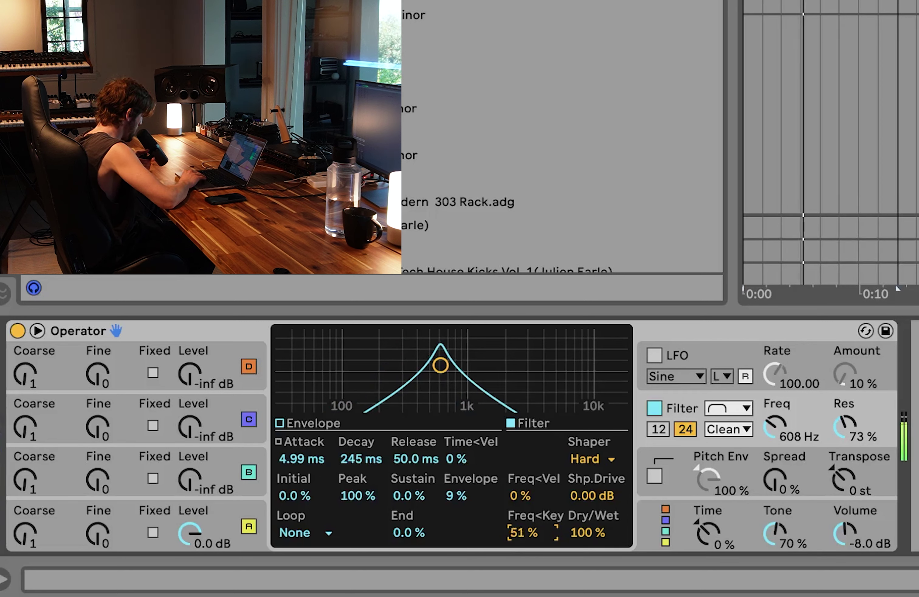
# - Switch the filter shaper to Off
pyautogui.click(298, 459)
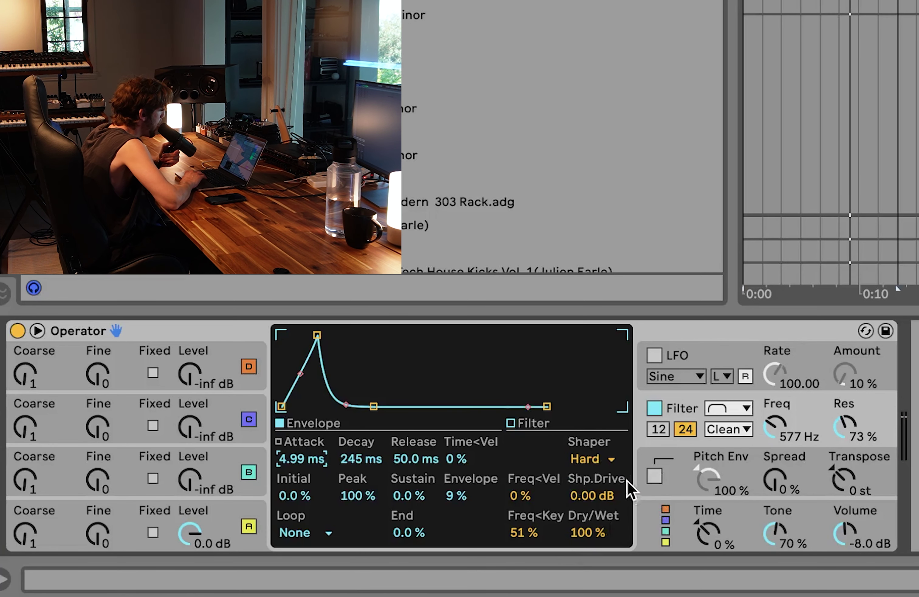
pyautogui.click(614, 460)
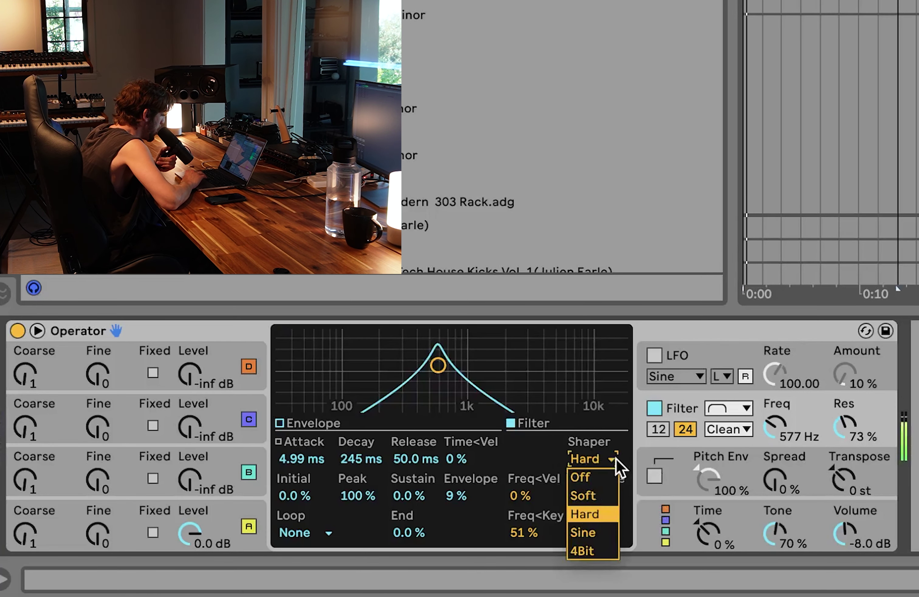
pyautogui.click(608, 476)
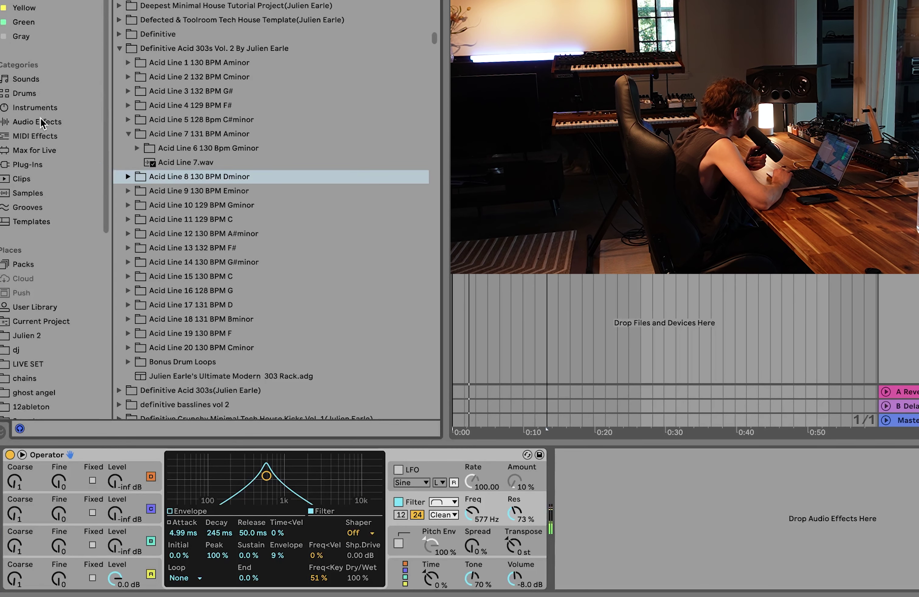
# - Add an Amp effect after Operator using the Rock model
pyautogui.click(39, 119)
pyautogui.scroll(5, 149, 35)
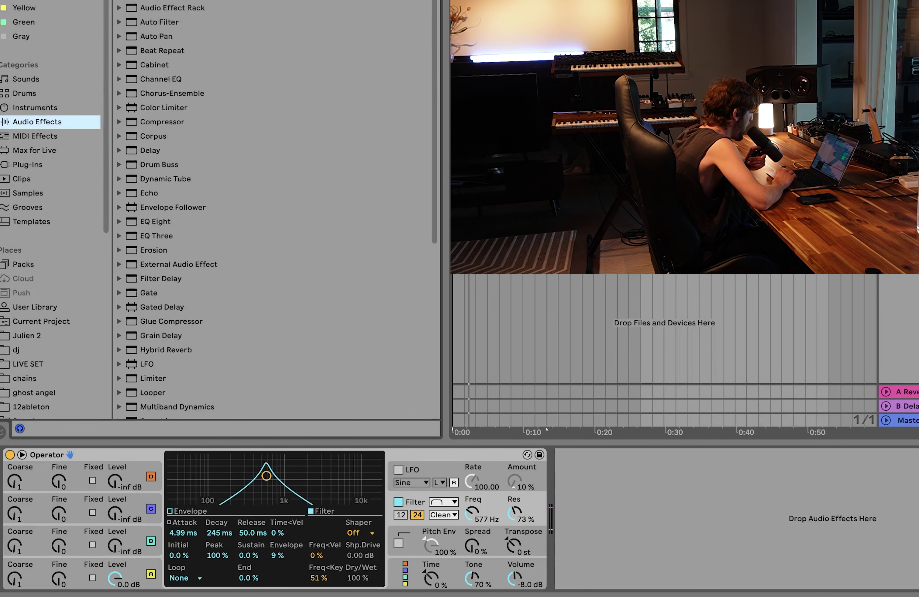
pyautogui.doubleClick(151, 1)
pyautogui.click(652, 540)
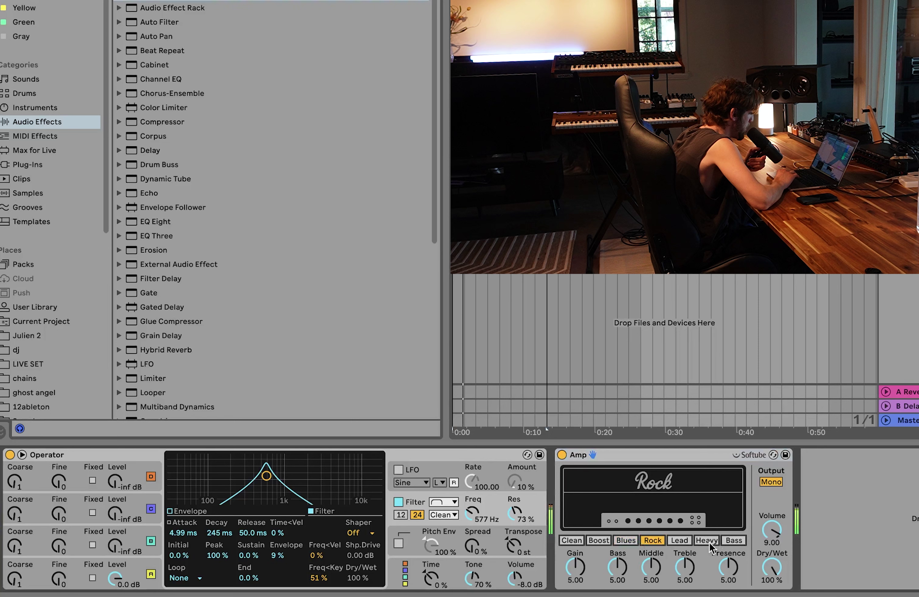
pyautogui.moveTo(472, 511); pyautogui.dragTo(472, 504)
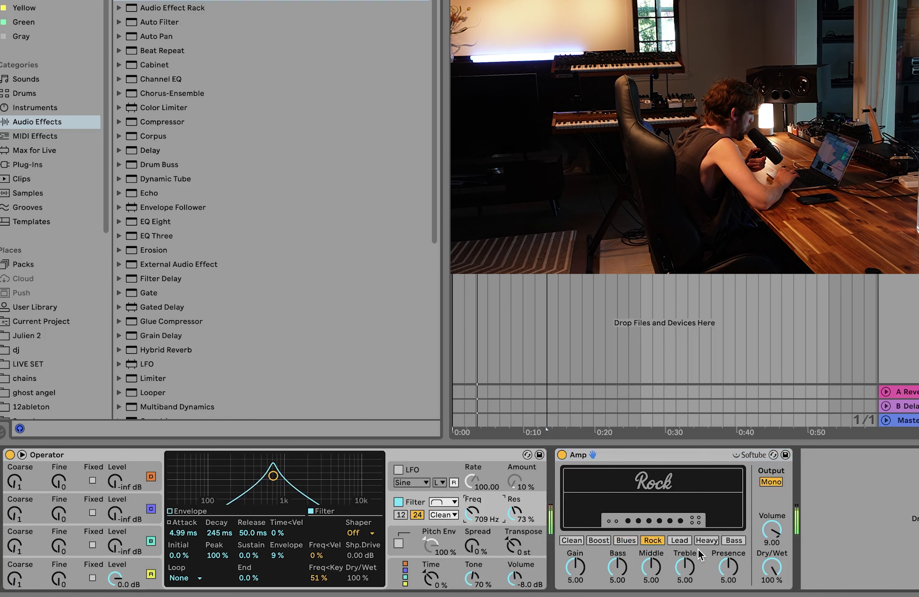
pyautogui.click(684, 540)
pyautogui.click(649, 541)
pyautogui.scroll(-8, 240, 256)
# - Insert a Pedal before the Amp in Fuzz mode with dry/wet lowered to 11%
pyautogui.click(154, 128)
pyautogui.moveTo(155, 138); pyautogui.dragTo(611, 523)
pyautogui.click(606, 508)
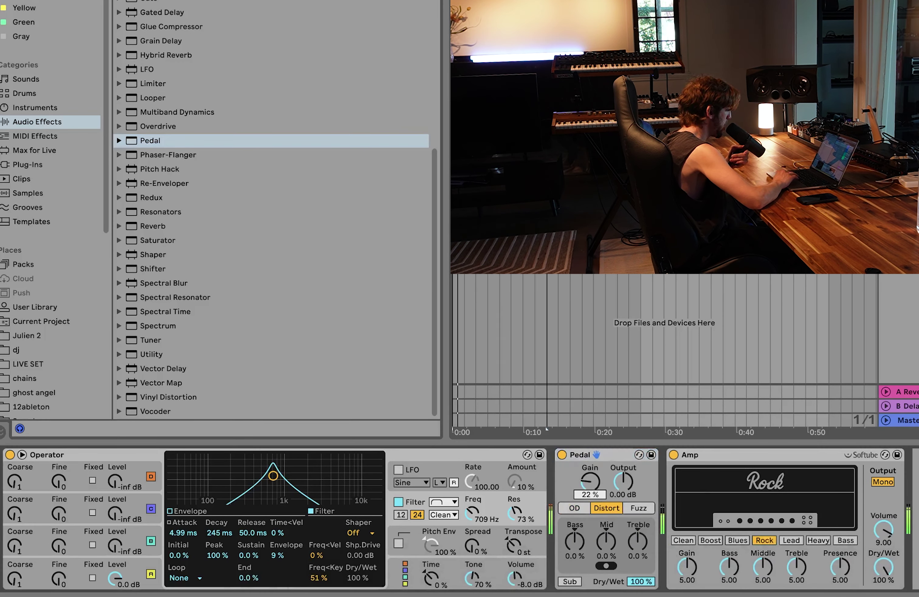
pyautogui.click(580, 513)
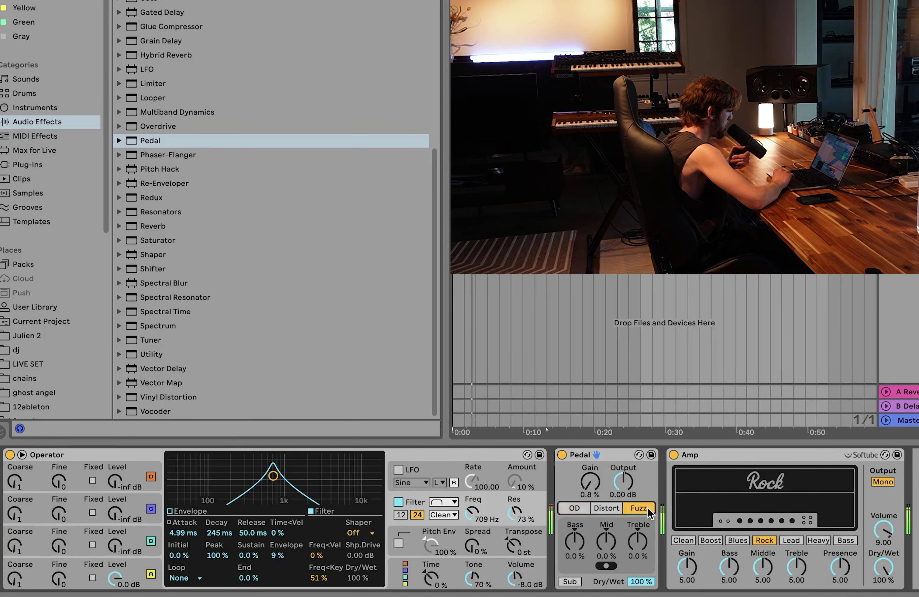
pyautogui.moveTo(640, 581); pyautogui.dragTo(641, 595)
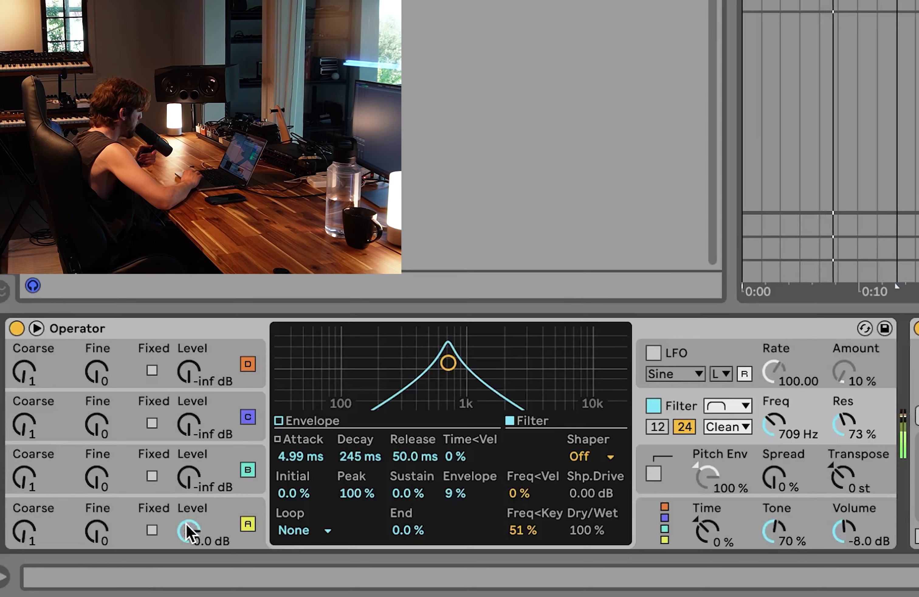
pyautogui.click(117, 577)
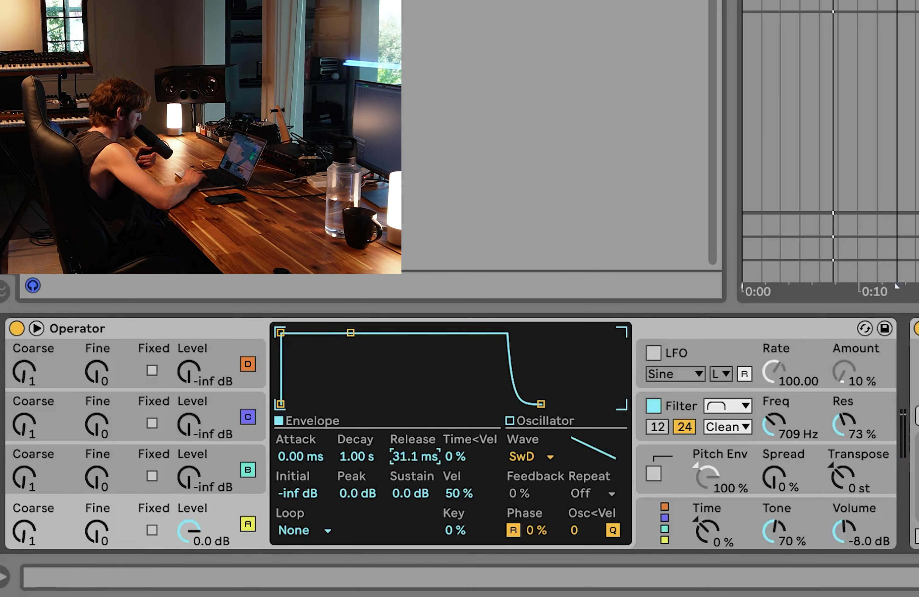
# - Select all notes in the piano roll and shorten them by one grid step
pyautogui.hotkey('shift', 'Tab')
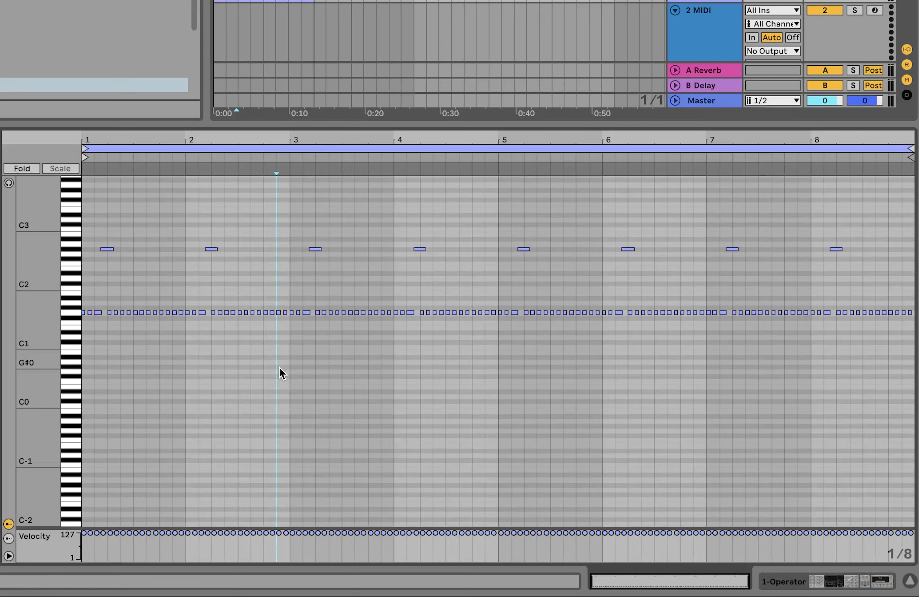
pyautogui.hotkey('ctrl', 'a')
pyautogui.scroll(10, 279, 367)
pyautogui.click(297, 321)
pyautogui.hotkey('ctrl', 'a')
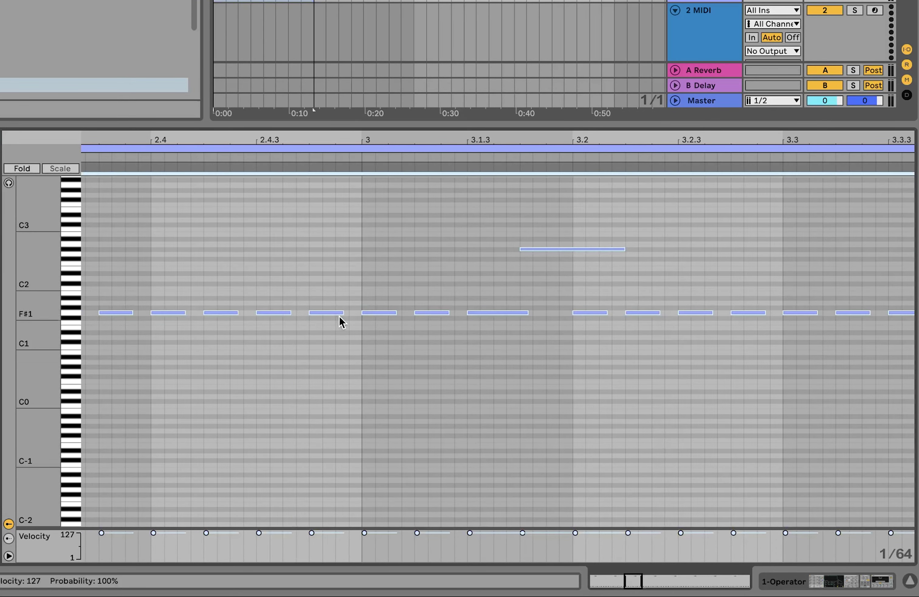
pyautogui.moveTo(341, 313); pyautogui.dragTo(332, 312)
# - Play the clip to check, then shorten all notes slightly further
pyautogui.press('-')
pyautogui.press('-')
pyautogui.press('space')
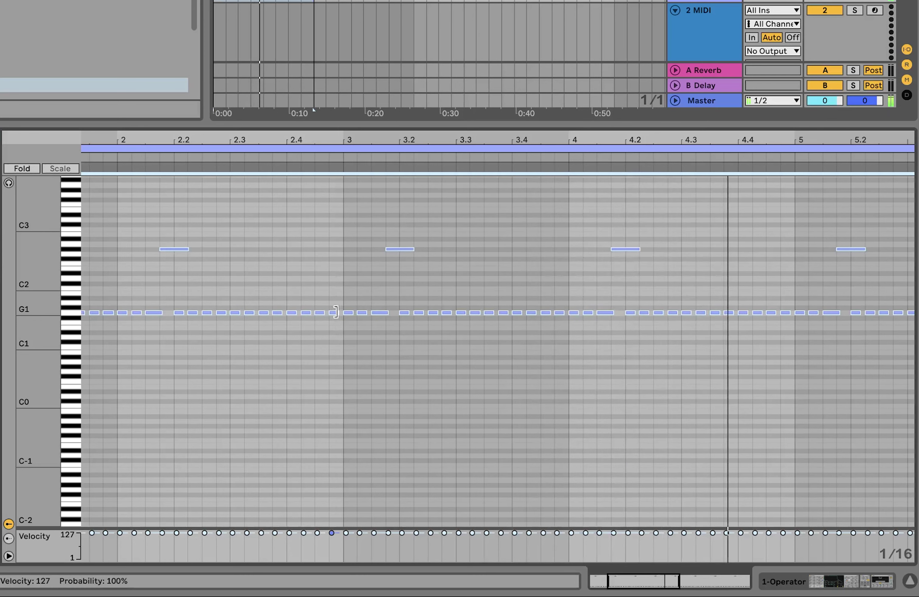
pyautogui.press('space')
pyautogui.moveTo(336, 312); pyautogui.dragTo(334, 312)
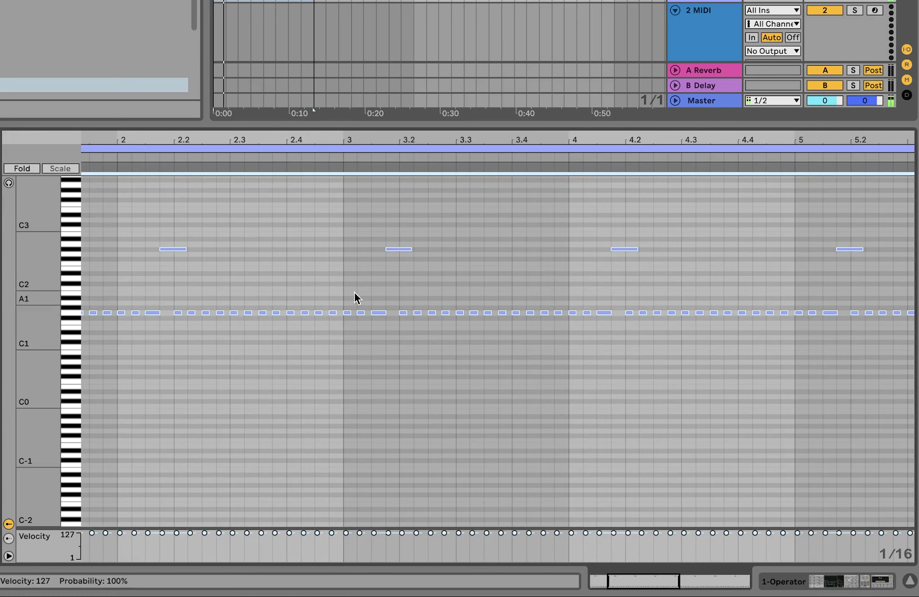